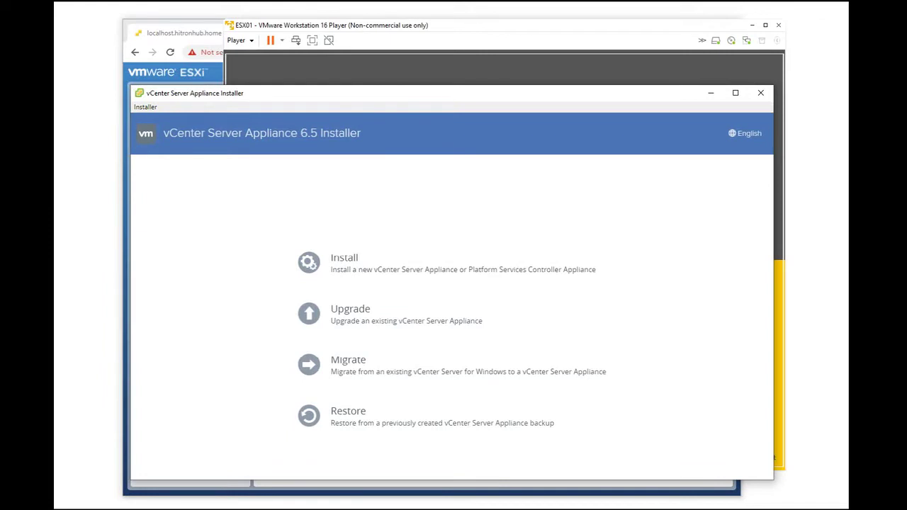
Step: Begin a new vCenter Server Appliance installation from the installer's start screen
{"action": "left_click", "coordinate": [333, 262]}
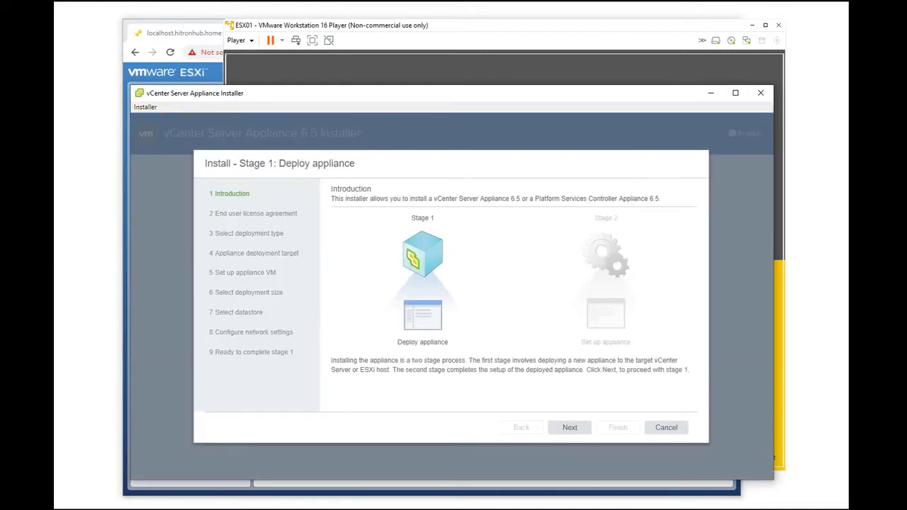
Step: Advance past the Introduction and license agreement, keeping the embedded deployment type
{"action": "left_click", "coordinate": [570, 427]}
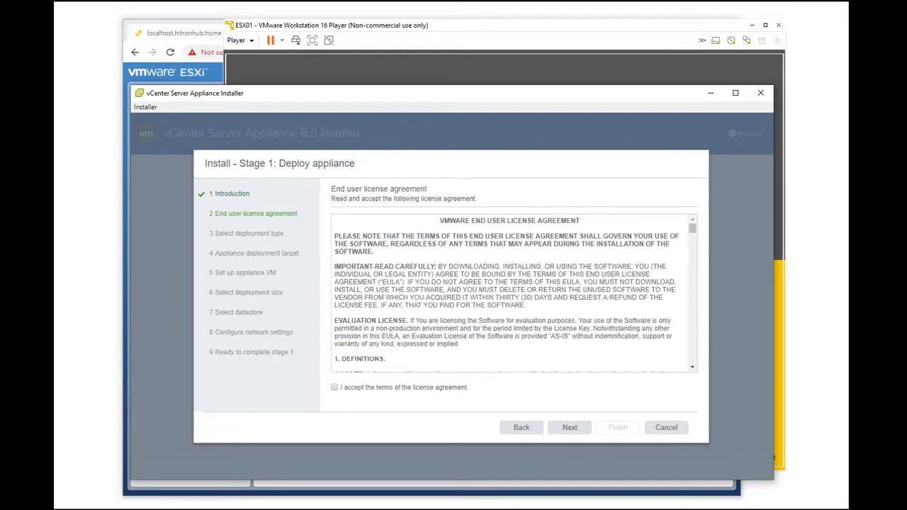
{"action": "left_click", "coordinate": [570, 427]}
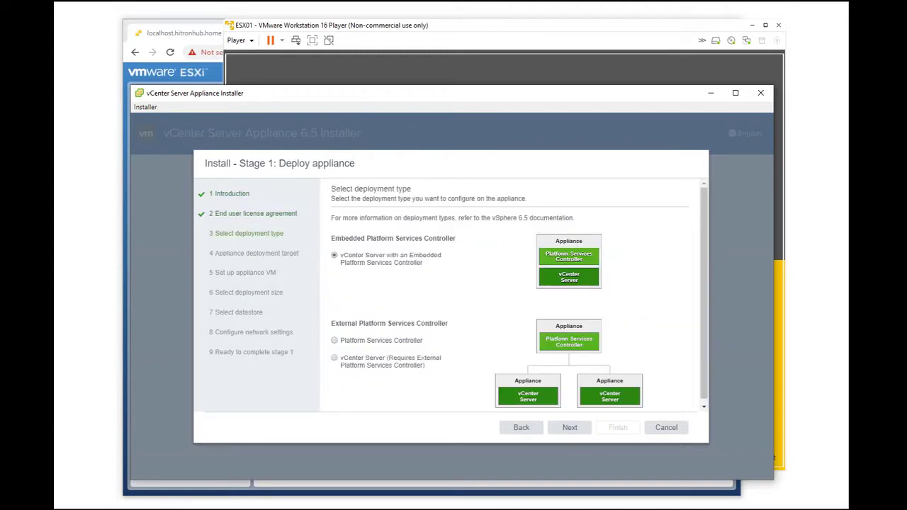
{"action": "left_click", "coordinate": [569, 427]}
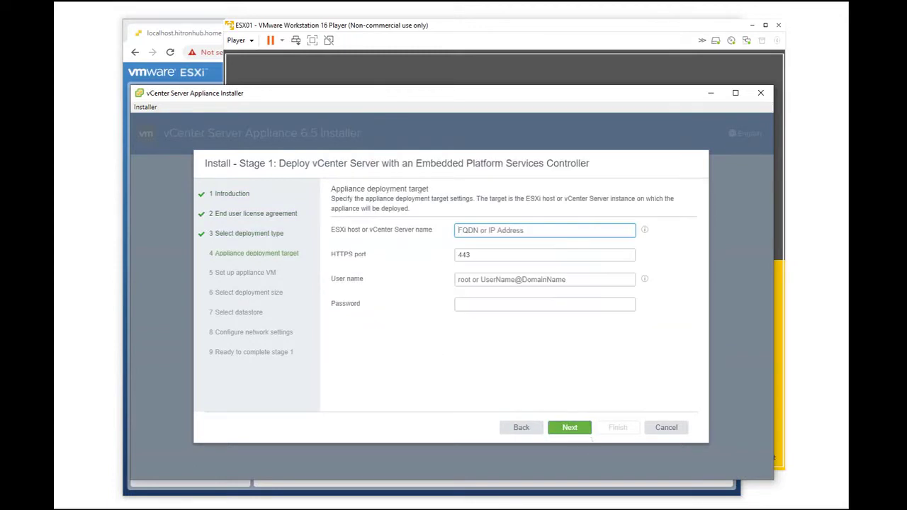
Step: Target ESXi host 192.168.0.51 as root with its password, accepting the certificate warning
{"action": "type", "text": "192.168.0"}
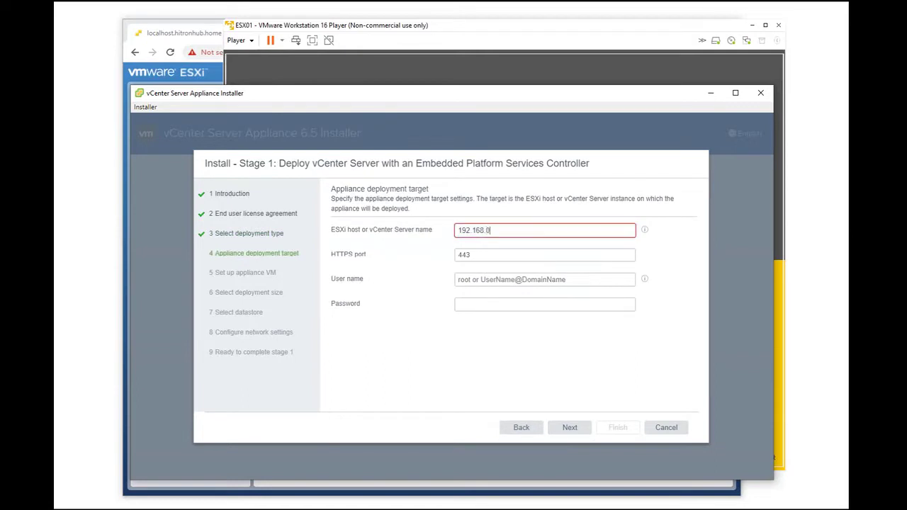
{"action": "type", "text": ".51"}
{"action": "key", "text": "Tab"}
{"action": "key", "text": "Tab"}
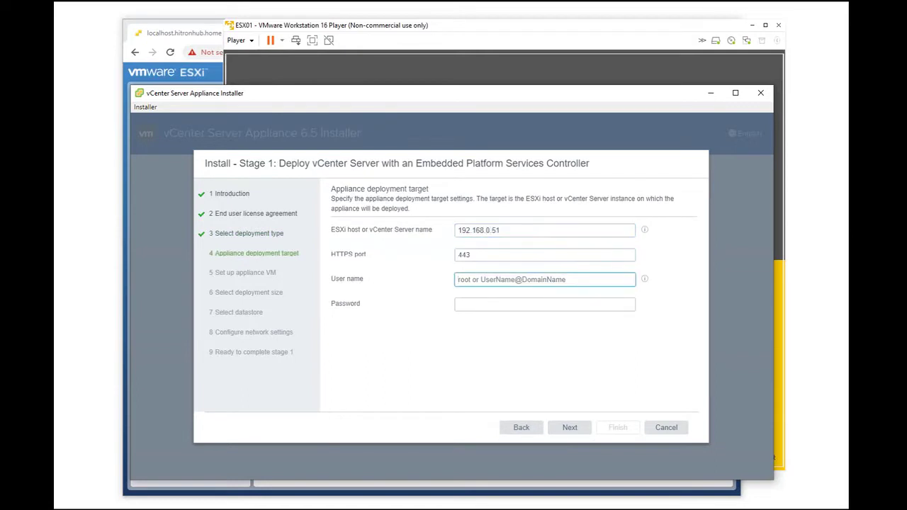
{"action": "type", "text": "root"}
{"action": "key", "text": "Tab"}
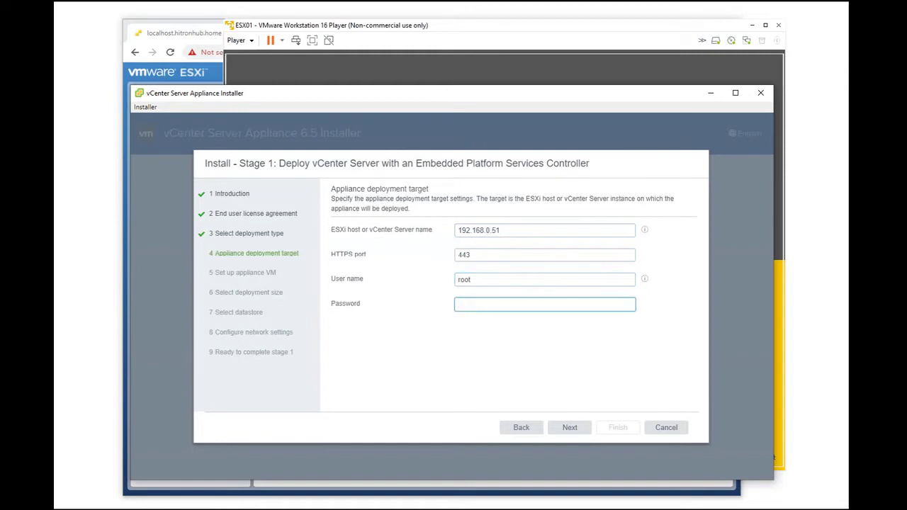
{"action": "type", "text": "•••••••••••••"}
{"action": "key", "text": "Return"}
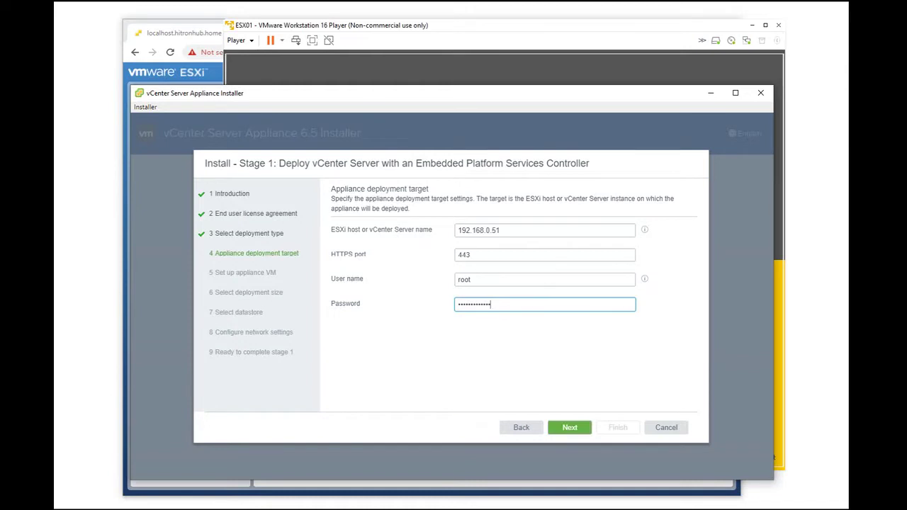
{"action": "key", "text": "Return"}
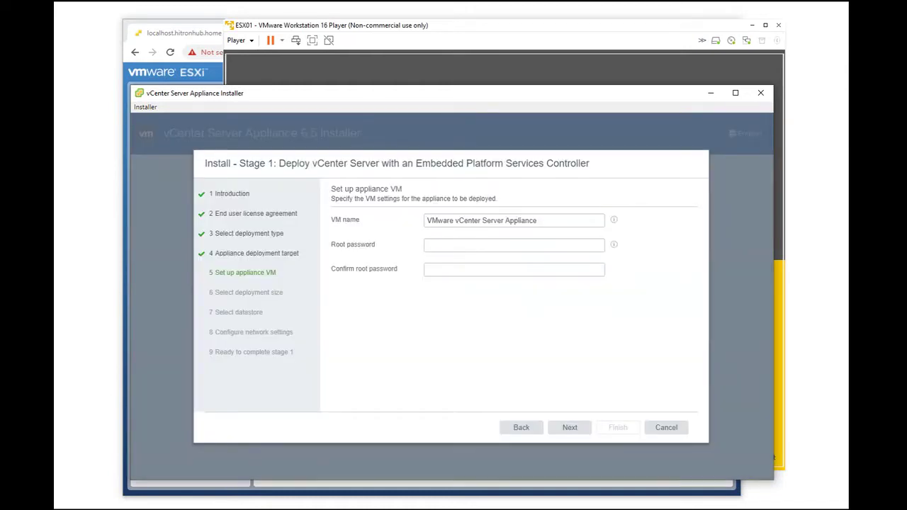
Step: Set and confirm the appliance VM root password, then continue
{"action": "left_click", "coordinate": [514, 245]}
{"action": "type", "text": "VMware123!"}
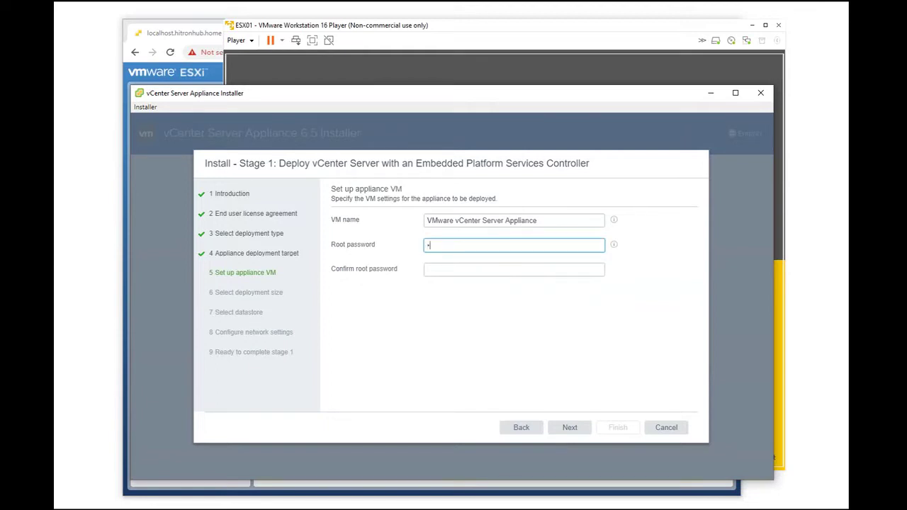
{"action": "type", "text": "123"}
{"action": "key", "text": "Tab"}
{"action": "type", "text": "VMware123!1"}
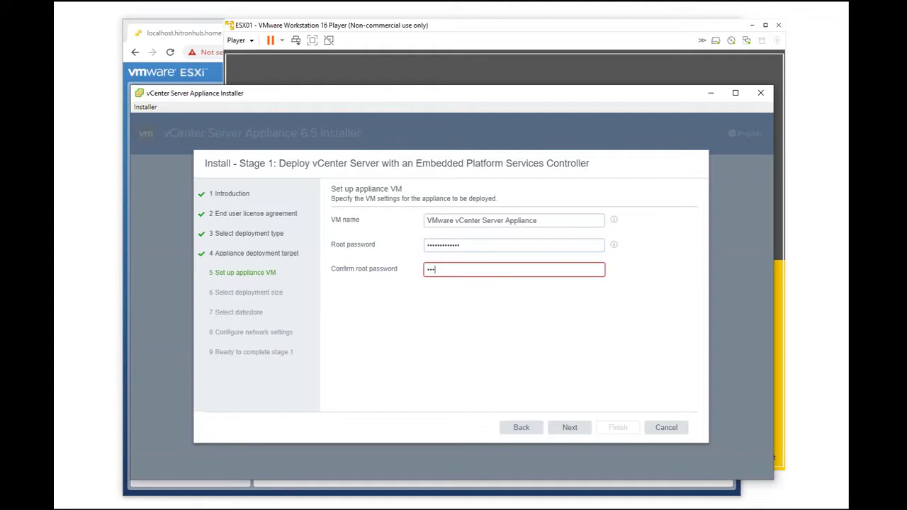
{"action": "type", "text": "23"}
{"action": "key", "text": "Tab"}
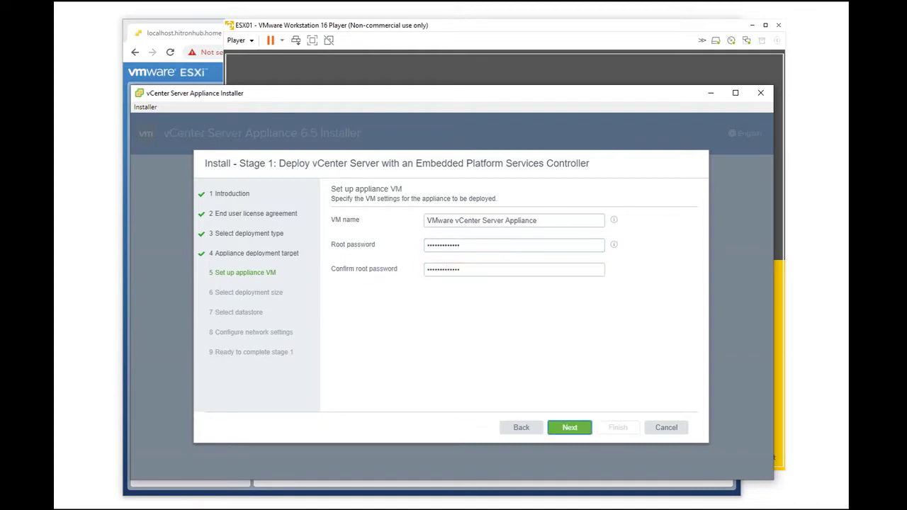
{"action": "key", "text": "Return"}
{"action": "key", "text": "Return"}
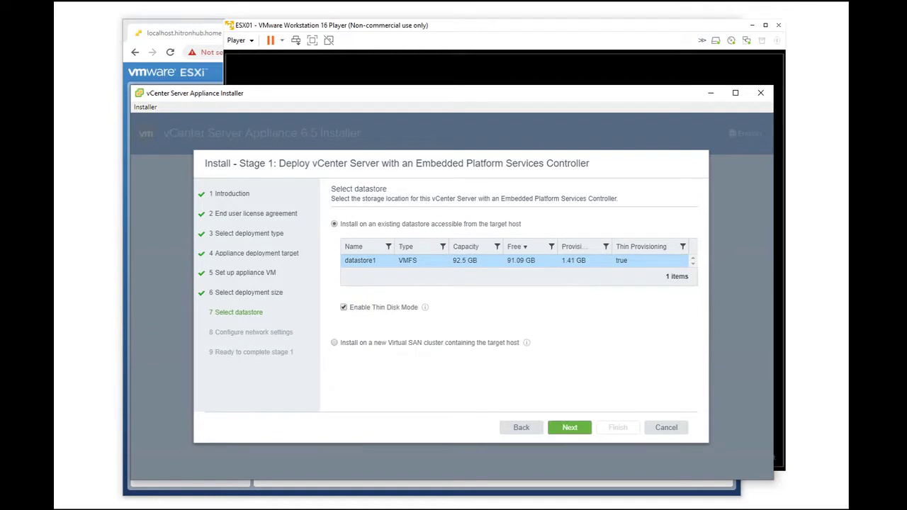
Step: Keep the datastore and set system name and IP address to 192.168.0.52
{"action": "left_click", "coordinate": [574, 427]}
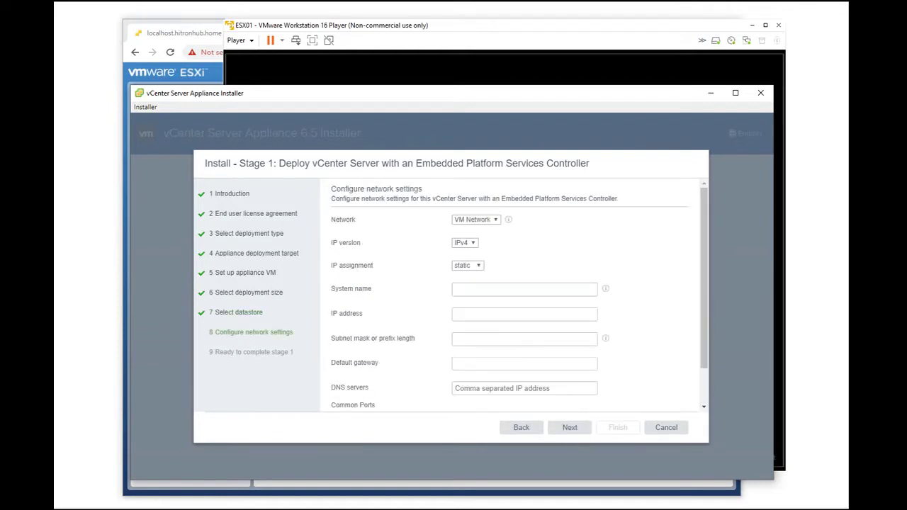
{"action": "left_click", "coordinate": [525, 290]}
{"action": "type", "text": "192."}
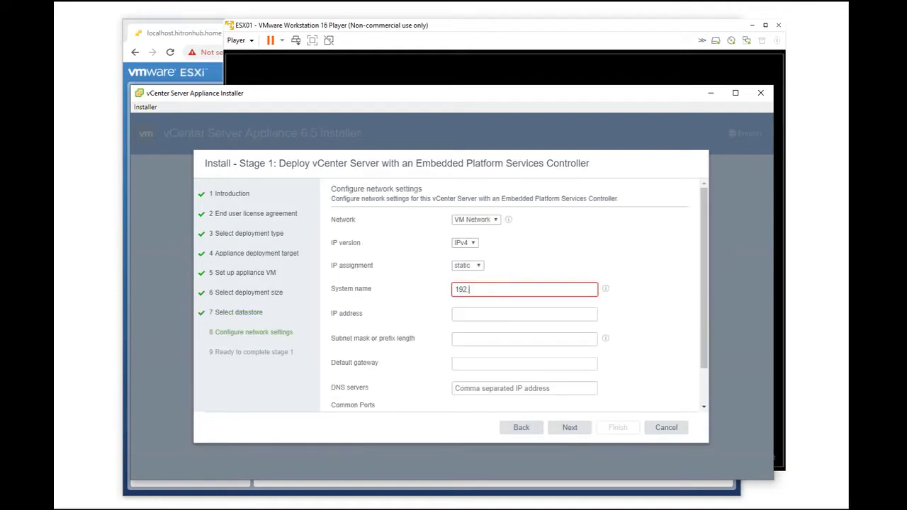
{"action": "type", "text": "168.0.52"}
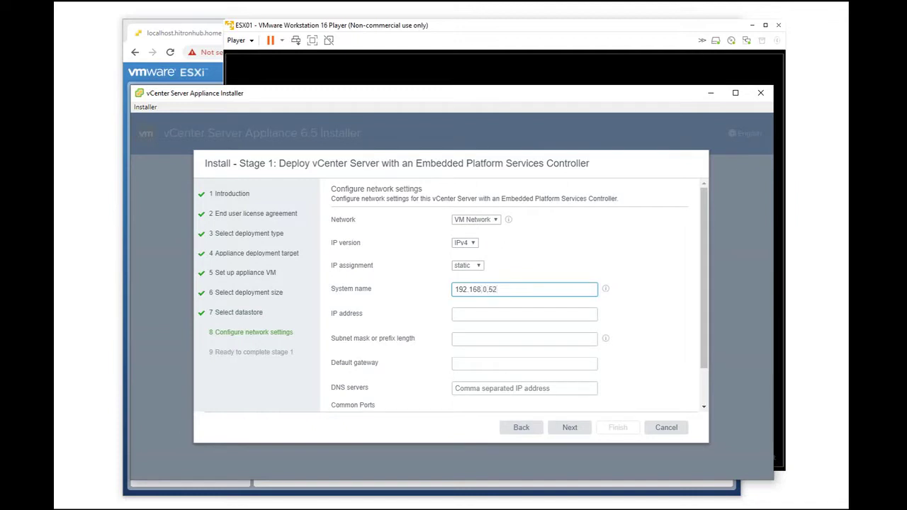
{"action": "key", "text": "ctrl+a"}
{"action": "left_click", "coordinate": [525, 314]}
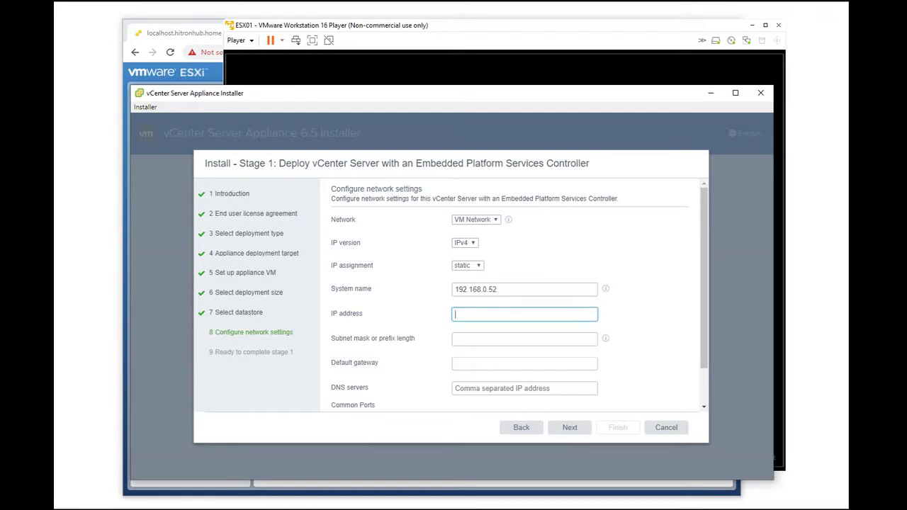
{"action": "type", "text": "192.168.0"}
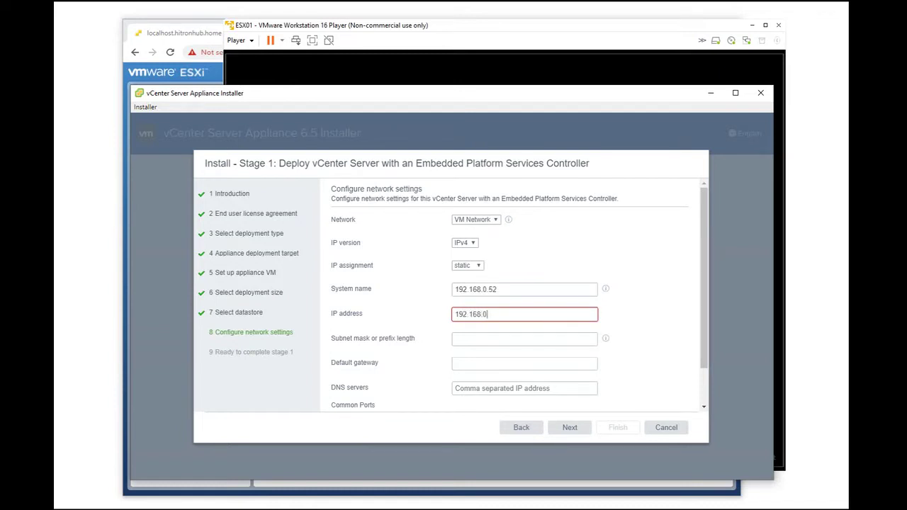
{"action": "type", "text": ".52"}
Step: Enter mask 255.255.255.0, gateway 192.168.0.1 and DNS 4.2.2.2, then continue
{"action": "left_click", "coordinate": [524, 339]}
{"action": "type", "text": "255.255.255.0"}
{"action": "left_click", "coordinate": [524, 363]}
{"action": "type", "text": "192.168.0.1"}
{"action": "left_click", "coordinate": [524, 388]}
{"action": "type", "text": "4.2.2.2"}
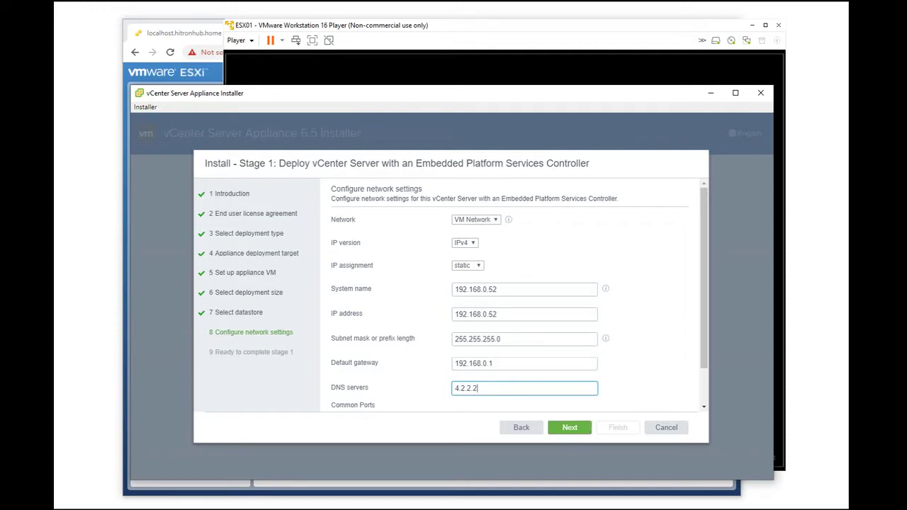
{"action": "left_click", "coordinate": [570, 427]}
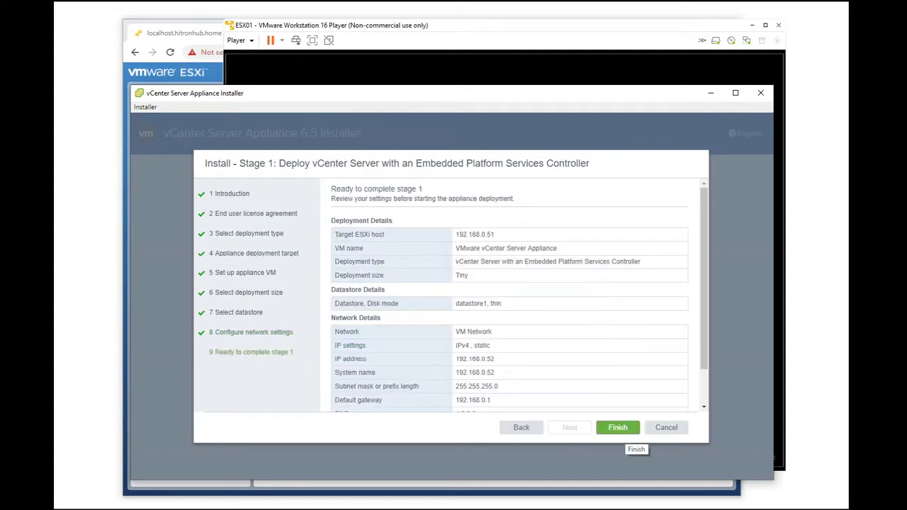
Step: Review the stage 1 summary and launch the appliance deployment
{"action": "scroll", "coordinate": [510, 296], "scroll_direction": "down", "scroll_amount": 2}
{"action": "left_click", "coordinate": [618, 427]}
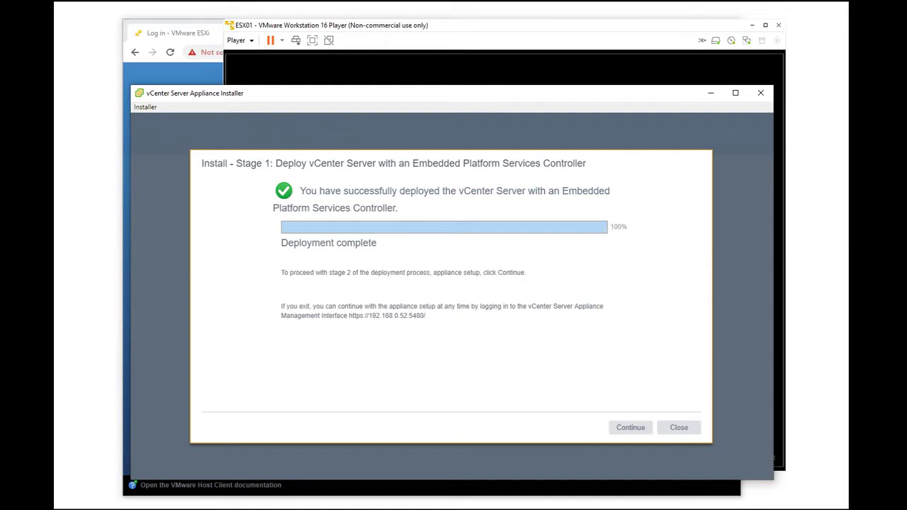
Step: Continue into stage 2 and advance to appliance configuration
{"action": "left_click", "coordinate": [630, 427]}
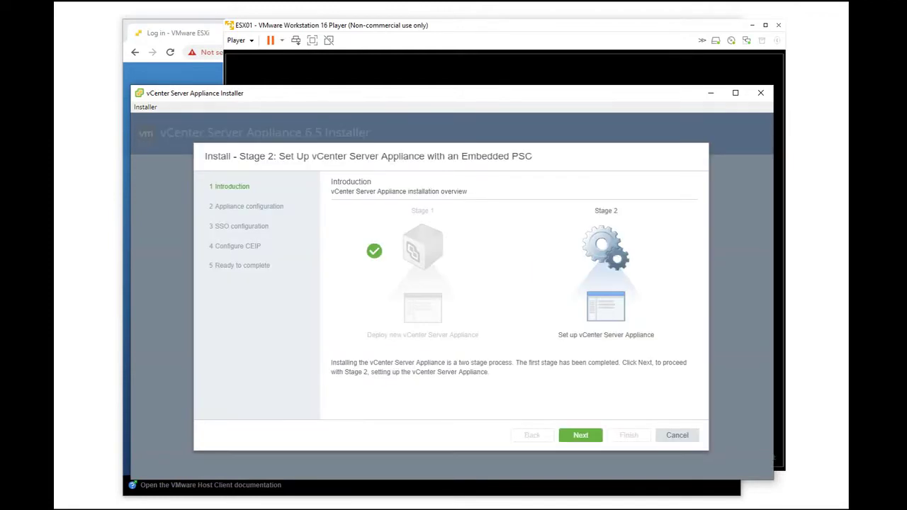
{"action": "left_click", "coordinate": [581, 435]}
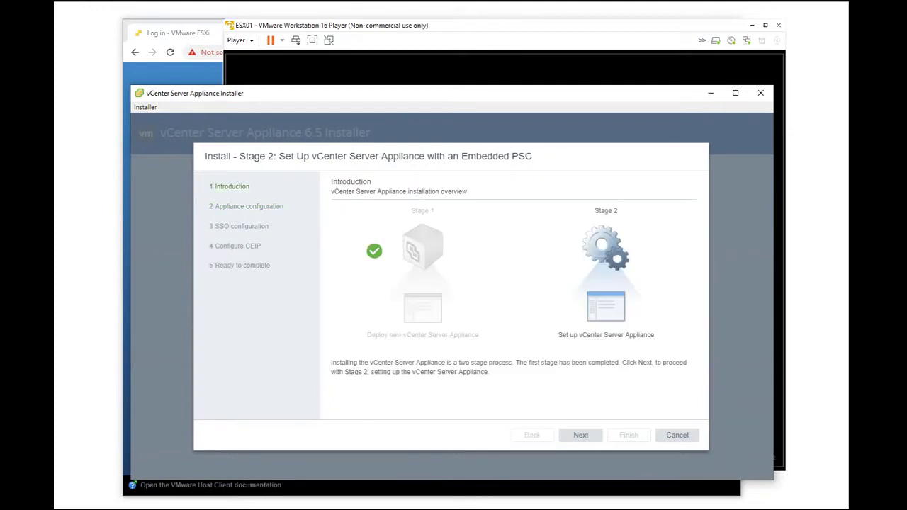
{"action": "left_click", "coordinate": [580, 435]}
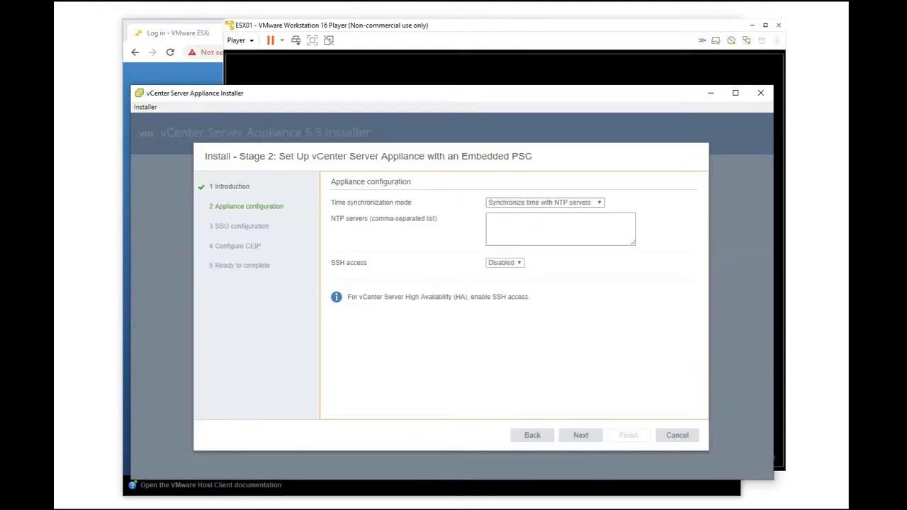
Step: Set time synchronization to the ESXi host, then switch to the ESXi login page
{"action": "left_click", "coordinate": [544, 203]}
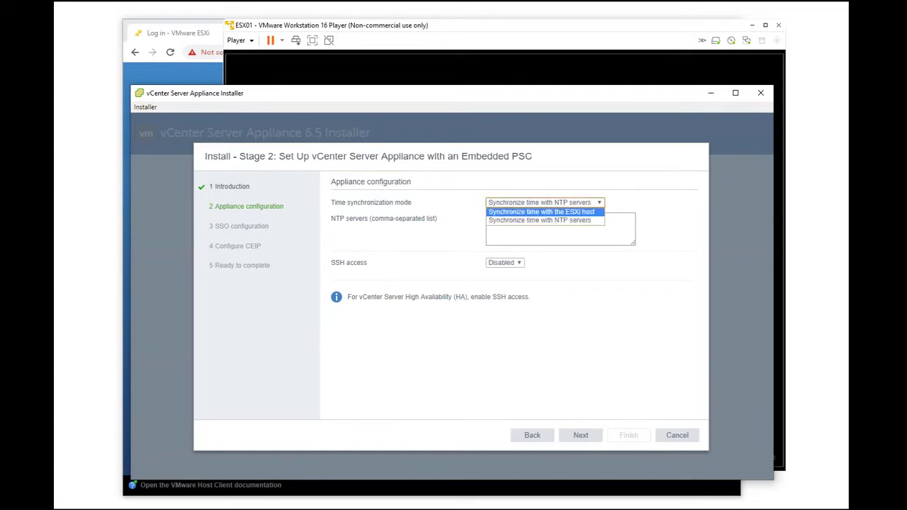
{"action": "key", "text": "Return"}
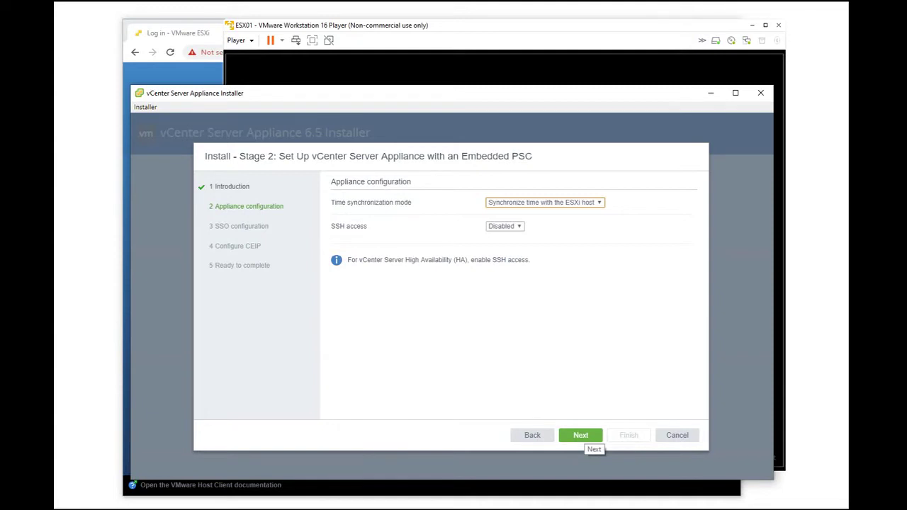
{"action": "key", "text": "alt+Tab"}
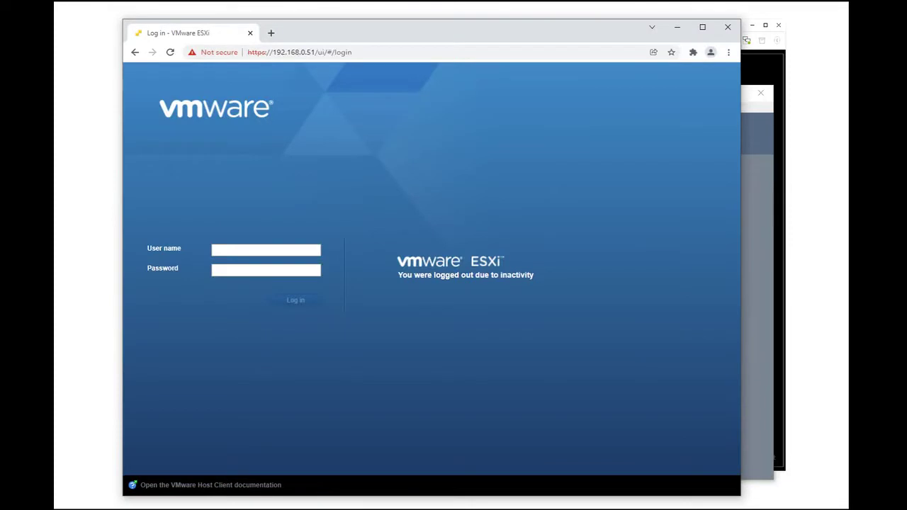
Step: Log in to the ESXi Host Client with the root password
{"action": "type", "text": "••••••••••"}
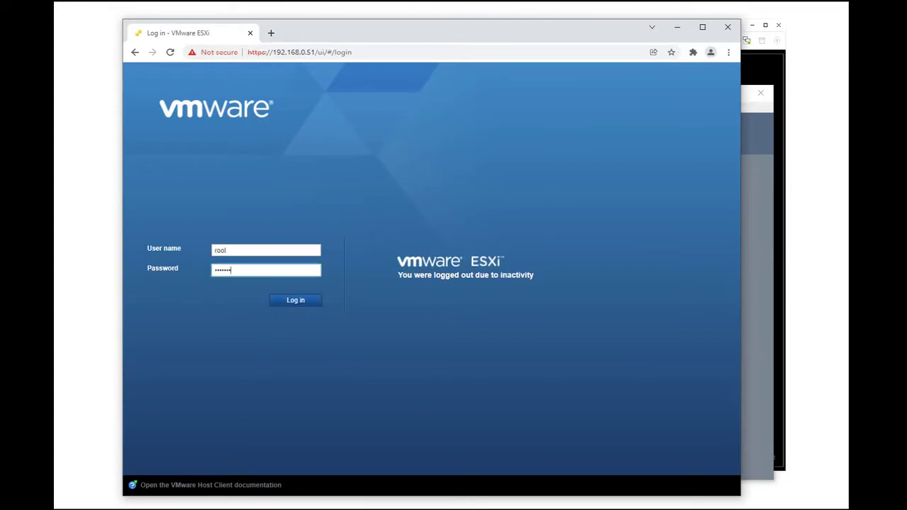
{"action": "type", "text": "••"}
{"action": "key", "text": "Return"}
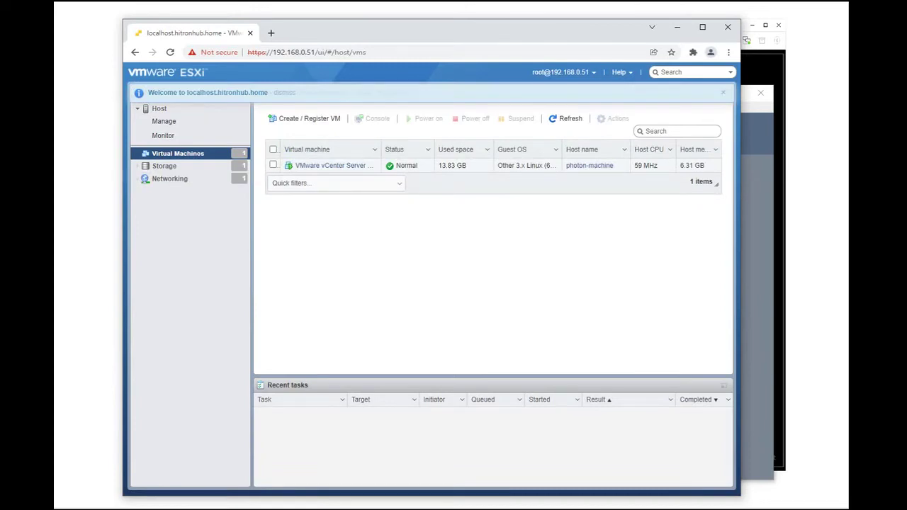
{"action": "right_click", "coordinate": [157, 106]}
{"action": "key", "text": "Escape"}
Step: Check the host actions, Help and user menus, then return to the installer
{"action": "right_click", "coordinate": [163, 115]}
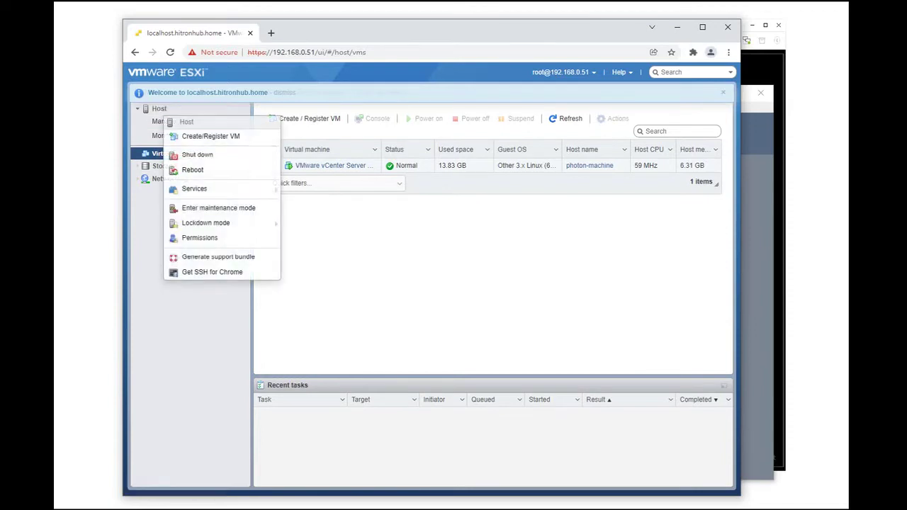
{"action": "mouse_move", "coordinate": [213, 189]}
{"action": "left_click", "coordinate": [369, 189]}
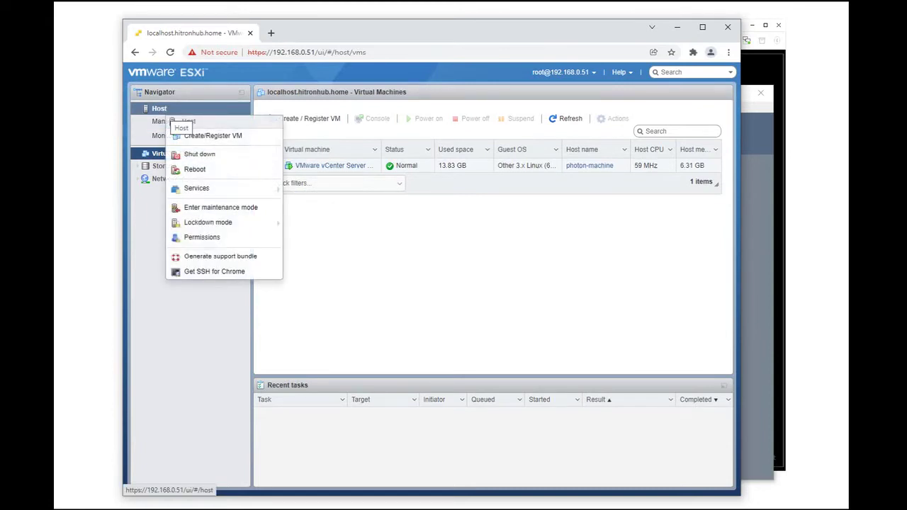
{"action": "left_click", "coordinate": [620, 71]}
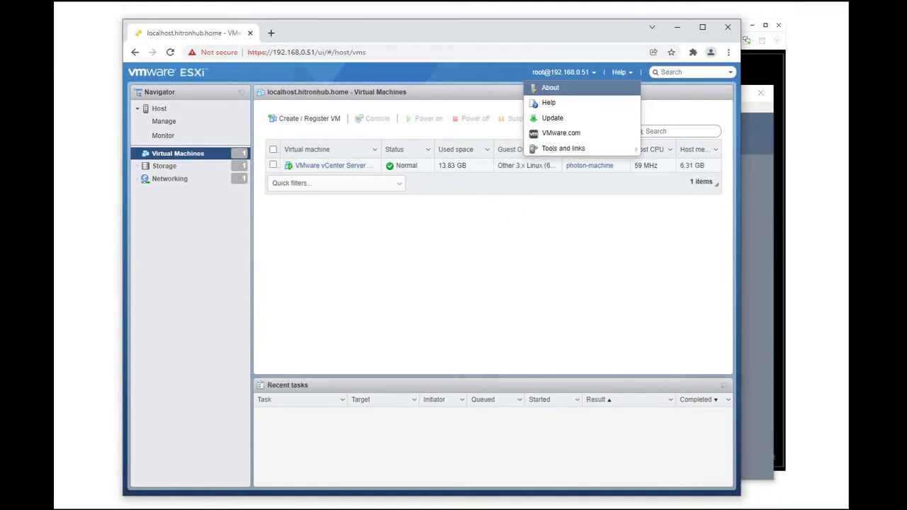
{"action": "left_click", "coordinate": [563, 72]}
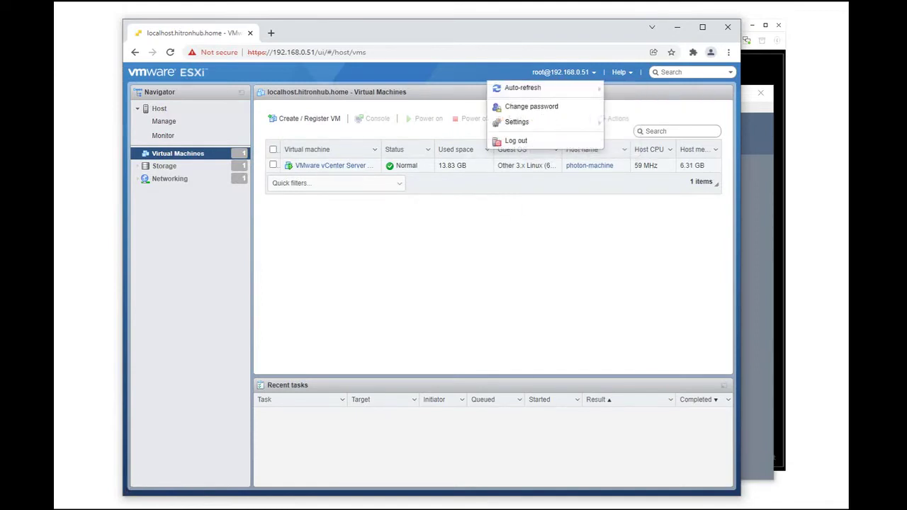
{"action": "mouse_move", "coordinate": [560, 122]}
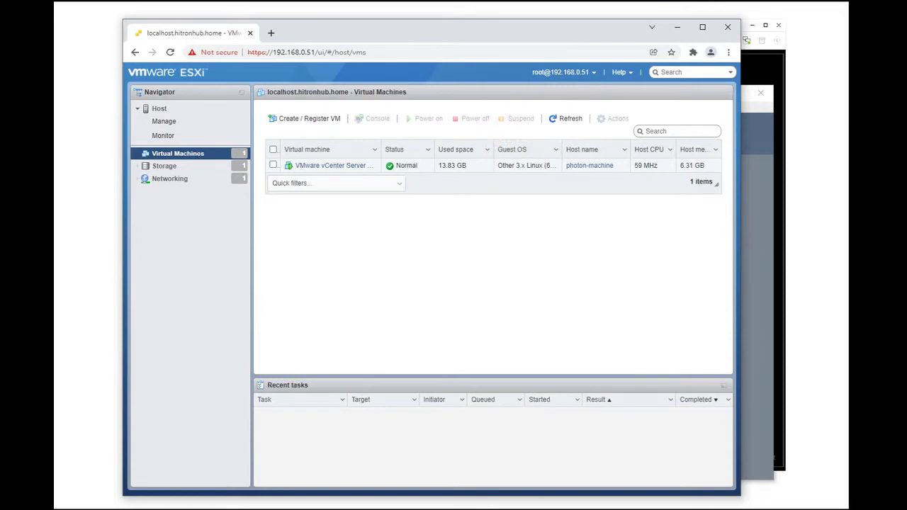
{"action": "key", "text": "alt+Tab"}
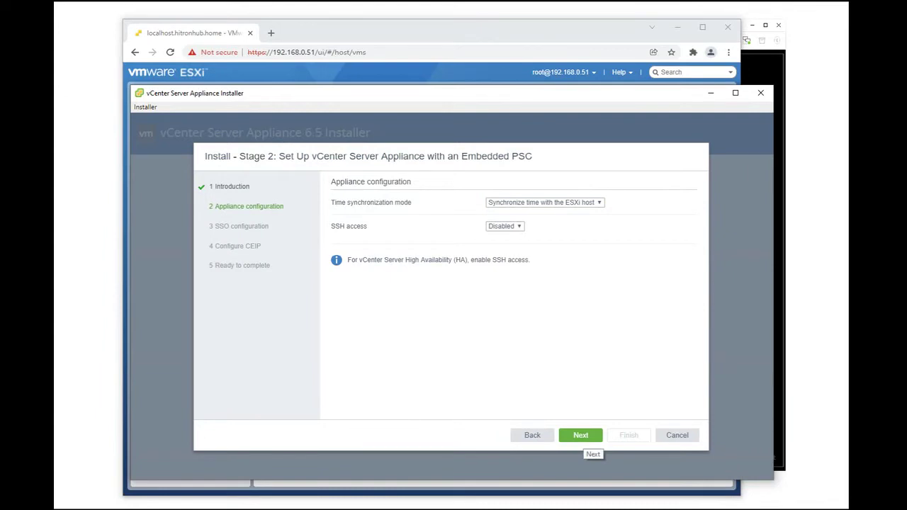
Step: Move to SSO configuration and name the new SSO domain vsphere.local
{"action": "left_click", "coordinate": [581, 435]}
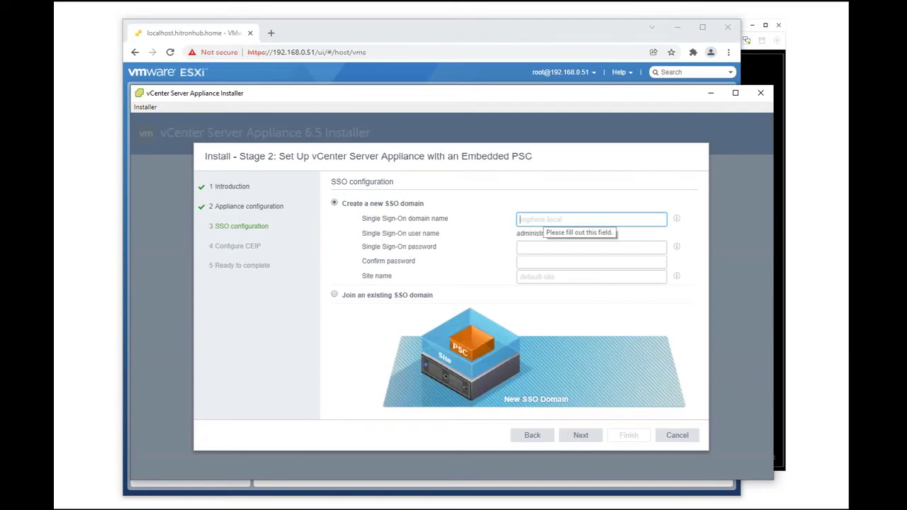
{"action": "type", "text": "vsphrer"}
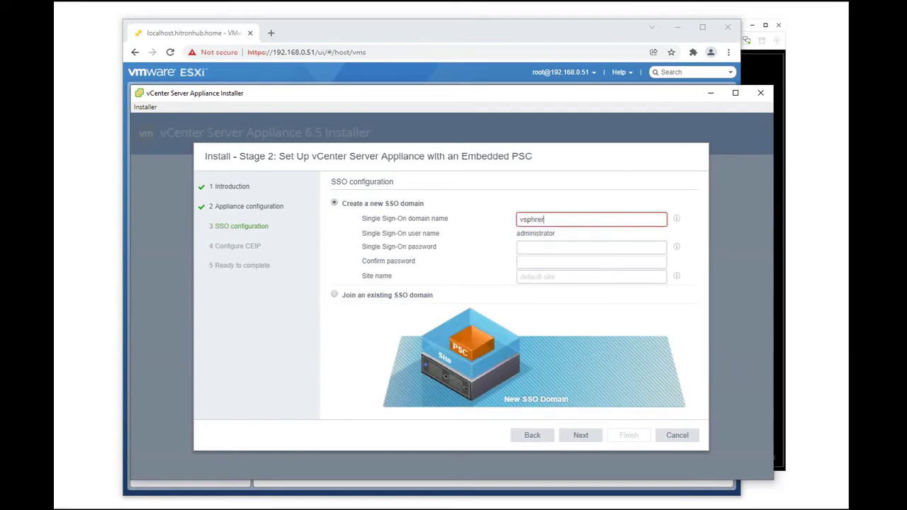
{"action": "key", "text": "BackSpace"}
{"action": "key", "text": "BackSpace"}
{"action": "key", "text": "BackSpace"}
{"action": "key", "text": "BackSpace"}
{"action": "key", "text": "BackSpace"}
{"action": "type", "text": "phere.local"}
Step: Enter and confirm the SSO password, set site name default-site, and continue
{"action": "left_click", "coordinate": [592, 246]}
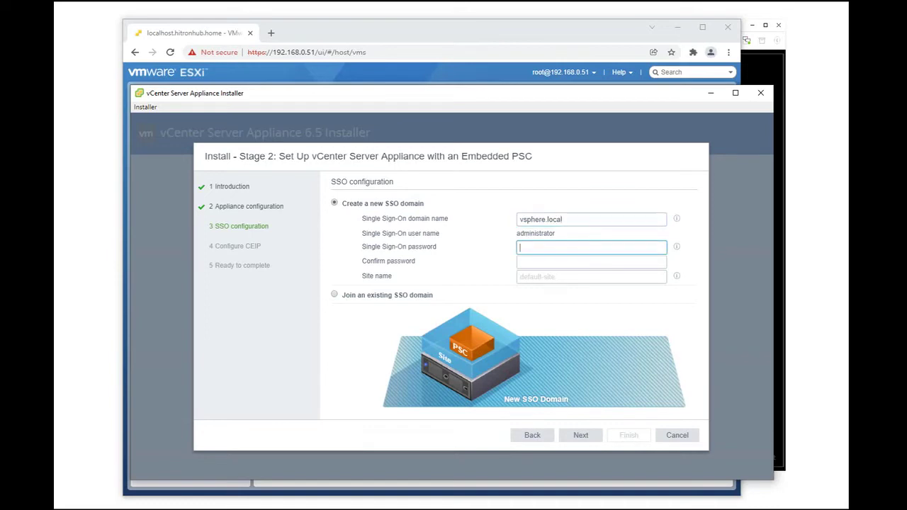
{"action": "type", "text": "••••••••••"}
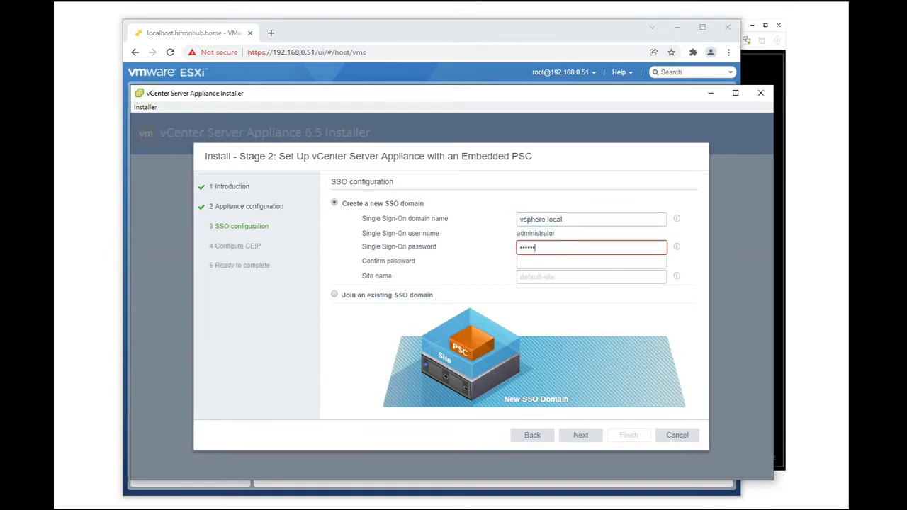
{"action": "type", "text": "•••"}
{"action": "key", "text": "Tab"}
{"action": "type", "text": "•••••••••••••"}
{"action": "key", "text": "Tab"}
{"action": "type", "text": "default-site"}
{"action": "key", "text": "Tab"}
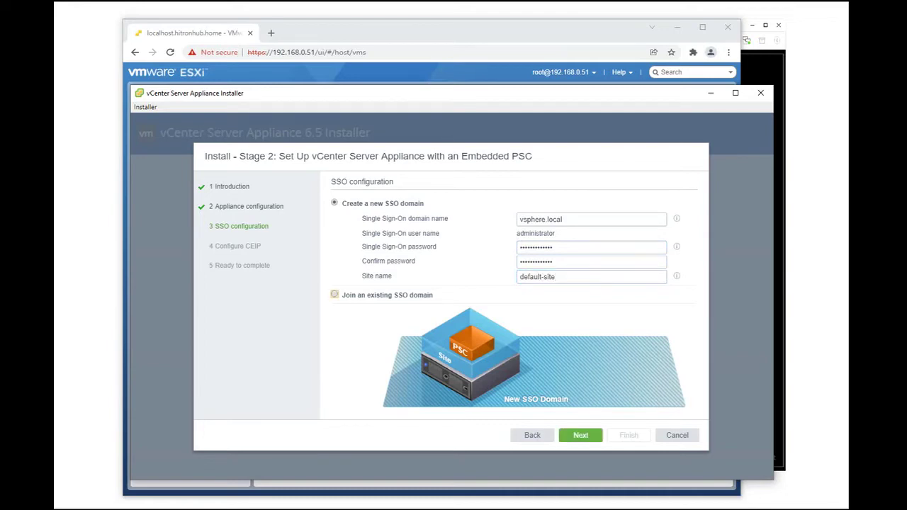
{"action": "left_click", "coordinate": [580, 435]}
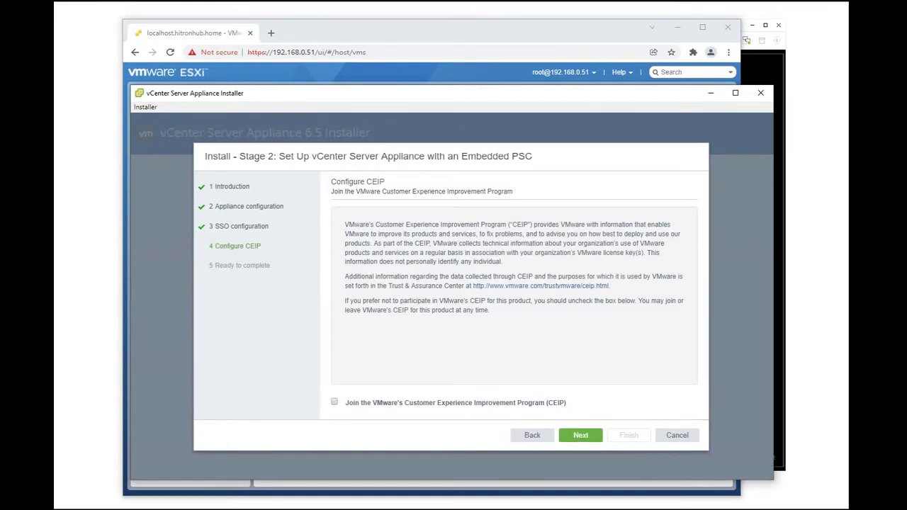
Step: Keep CEIP unchecked, review the summary, and start Stage 2 past the warning
{"action": "left_click", "coordinate": [581, 435]}
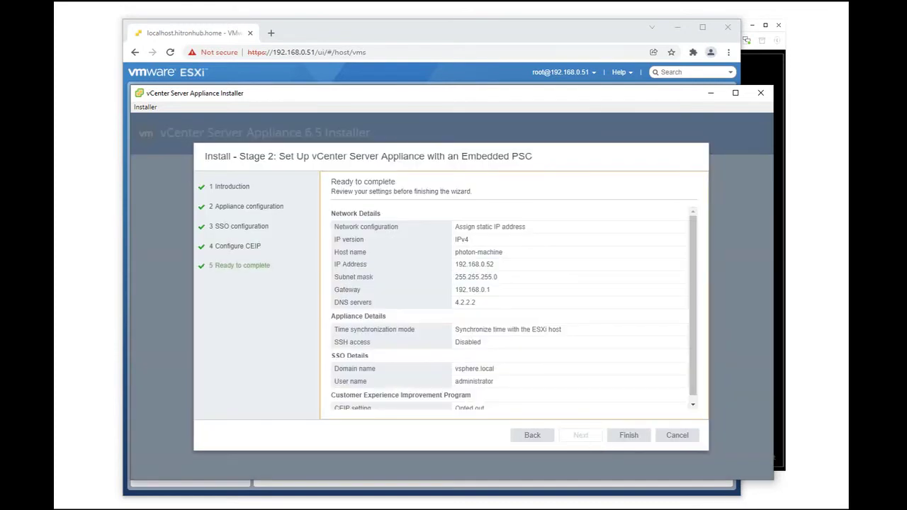
{"action": "scroll", "coordinate": [509, 312], "scroll_direction": "down", "scroll_amount": 1}
{"action": "left_click", "coordinate": [628, 435]}
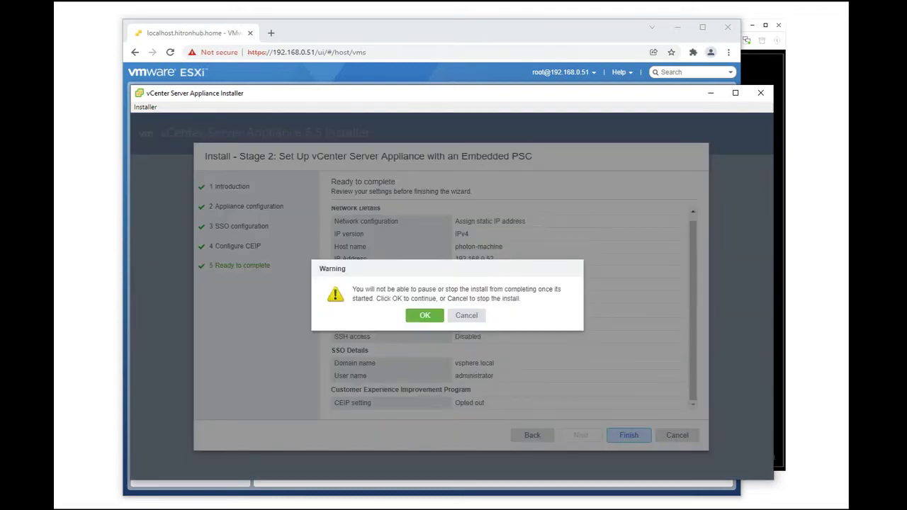
{"action": "key", "text": "Return"}
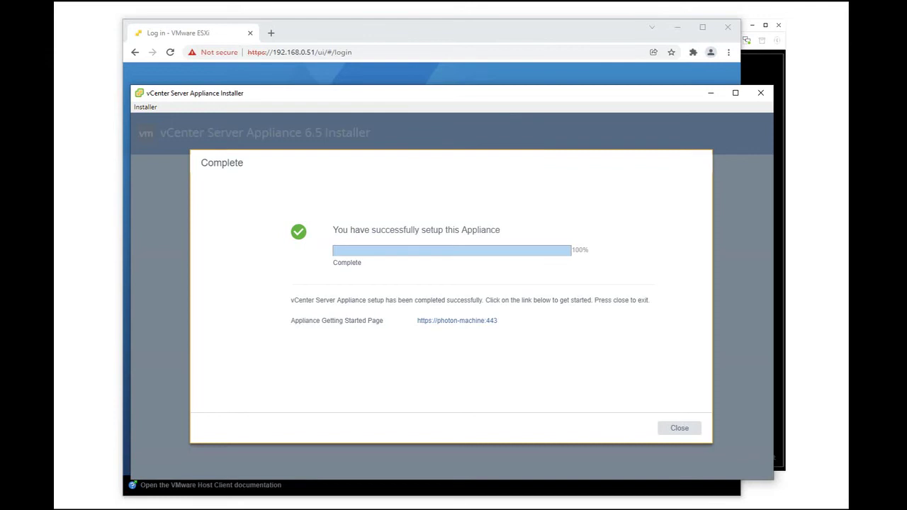
{"action": "key", "text": "Return"}
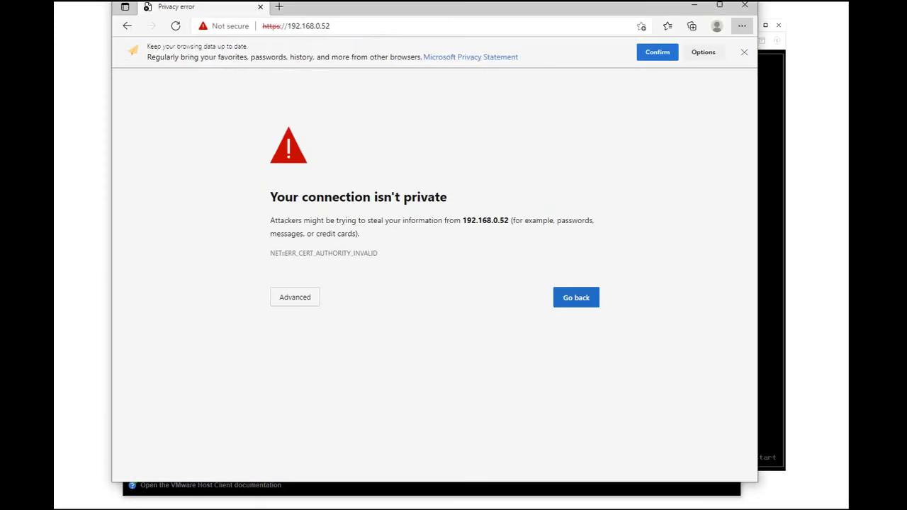
{"action": "left_click", "coordinate": [303, 297]}
{"action": "left_click", "coordinate": [323, 382]}
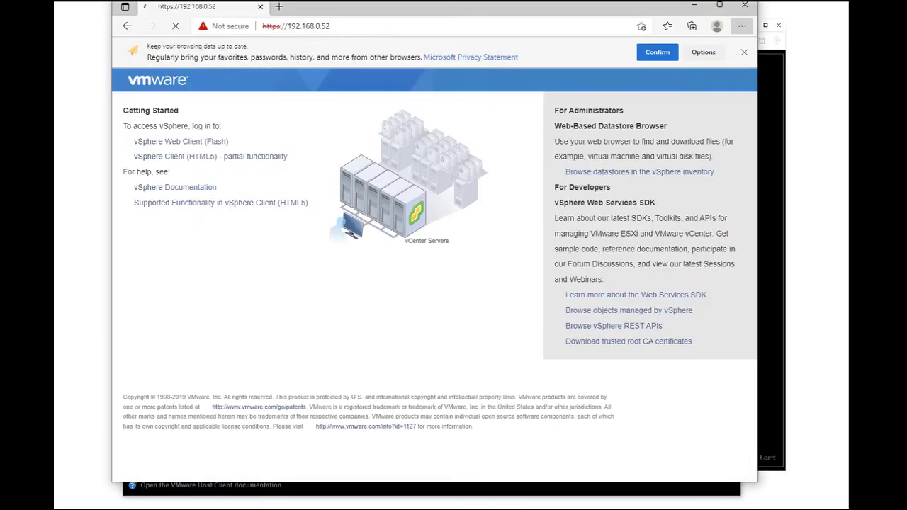
{"action": "key", "text": "Return"}
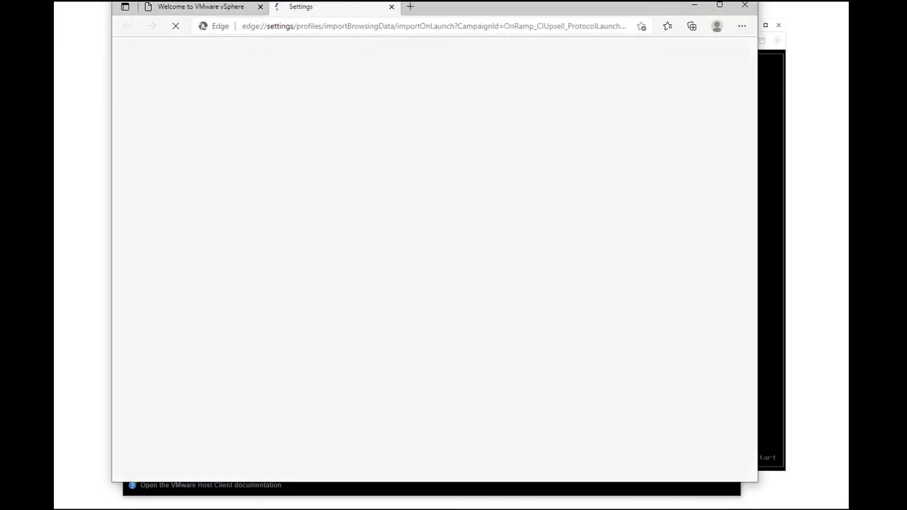
{"action": "key", "text": "ctrl+w"}
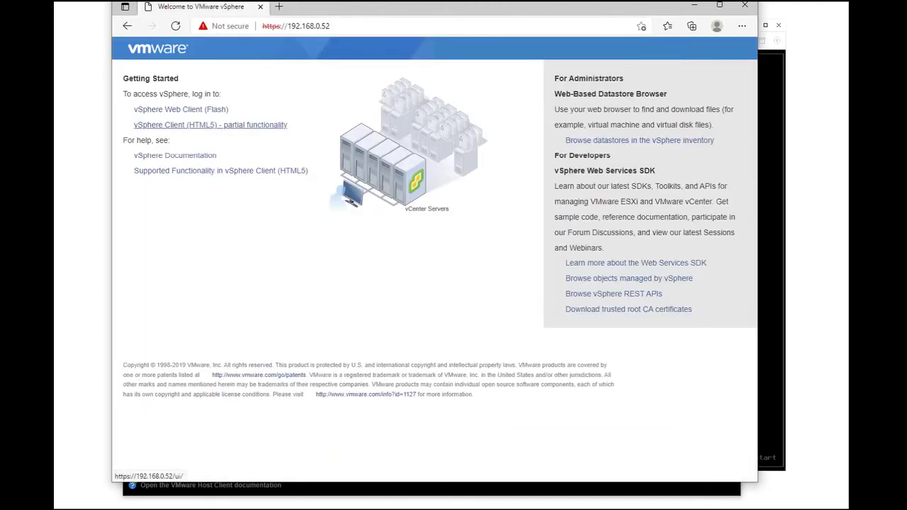
Step: Follow the vSphere Client (HTML5) link to the Single Sign-On login page
{"action": "left_click", "coordinate": [211, 125]}
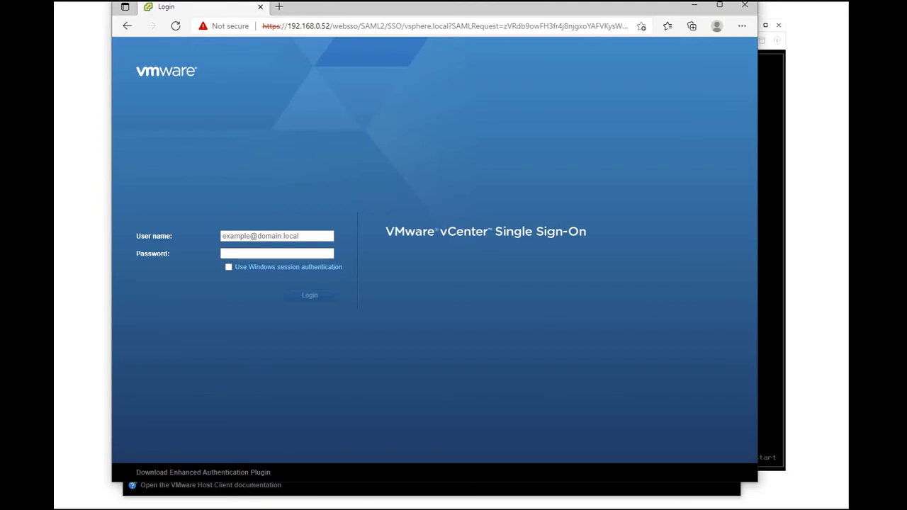
{"action": "left_click", "coordinate": [277, 236]}
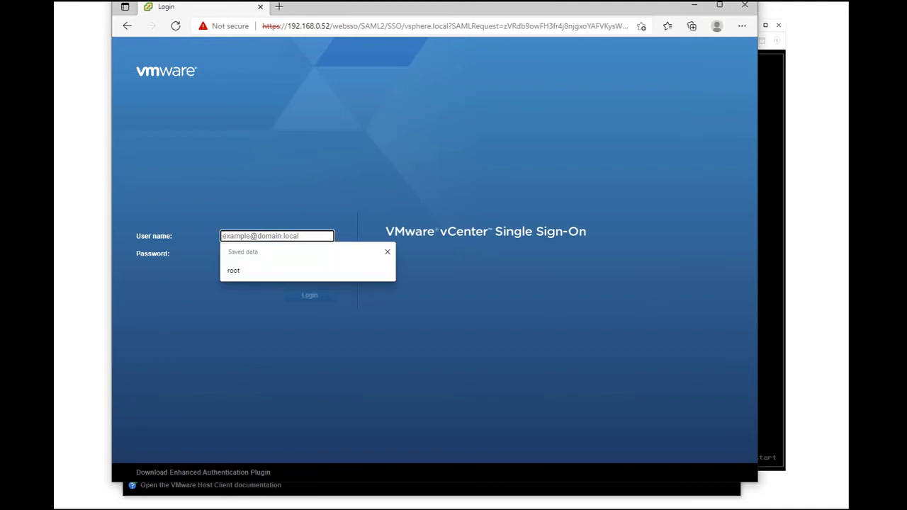
{"action": "type", "text": "a"}
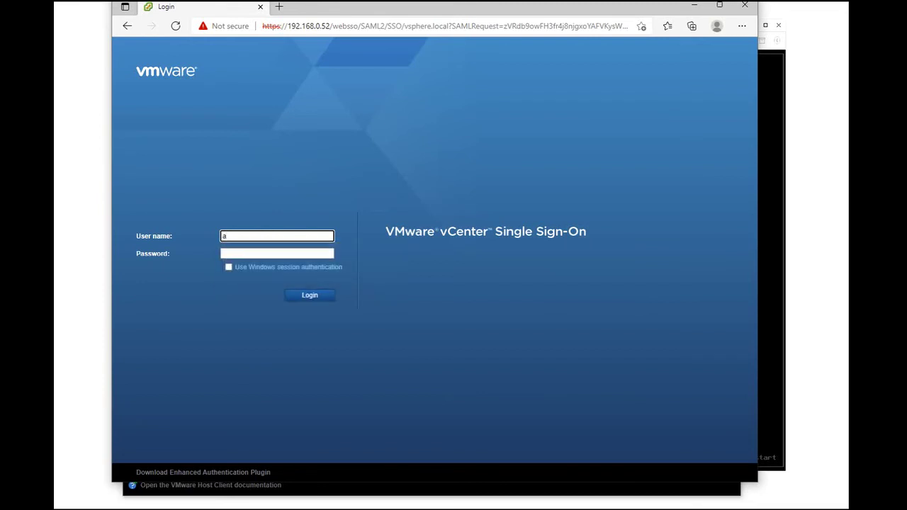
{"action": "type", "text": "dministrator@vsphere.local"}
{"action": "key", "text": "Tab"}
{"action": "type", "text": "VMware123!"}
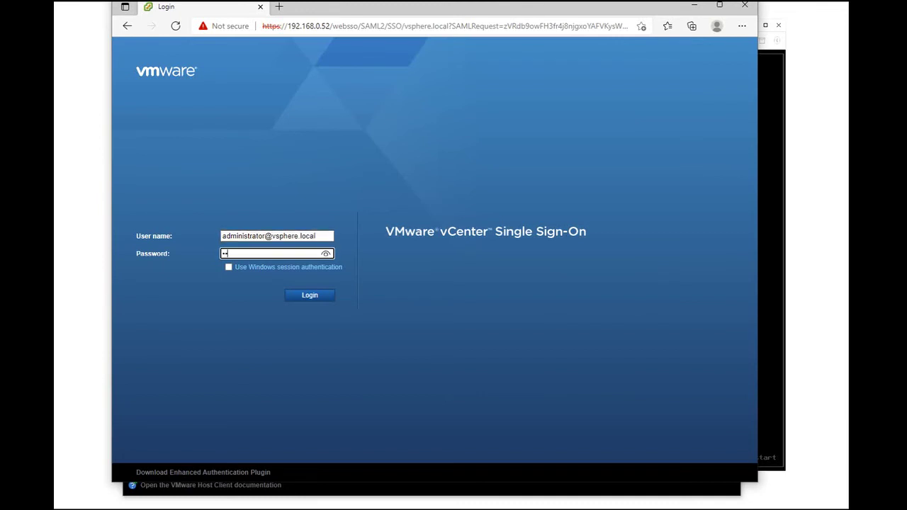
{"action": "type", "text": "12"}
{"action": "key", "text": "Return"}
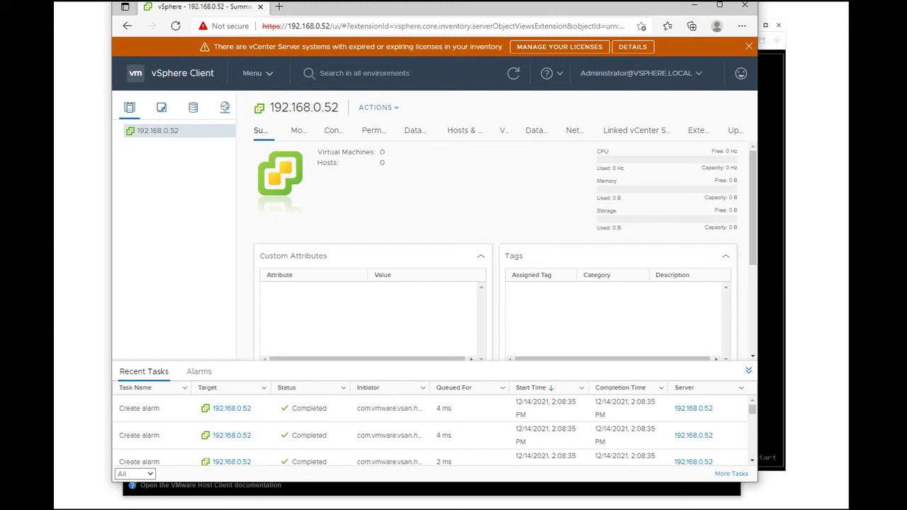
Step: Switch from the vSphere Client browser to the ESXi host console window
{"action": "key", "text": "alt+Tab"}
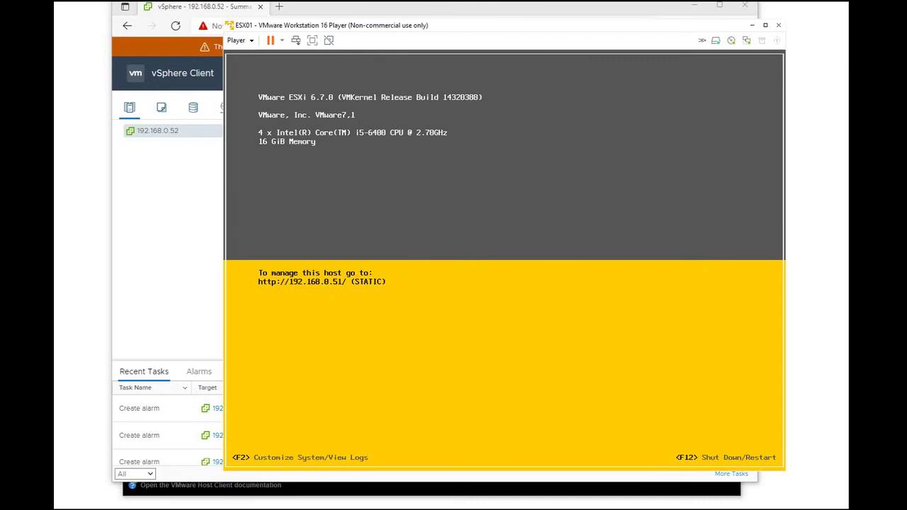
Step: Log in to the ESXi Host Client as root and open the vCenter Server Appliance VM's console
{"action": "key", "text": "alt+Tab"}
{"action": "type", "text": "root"}
{"action": "key", "text": "Tab"}
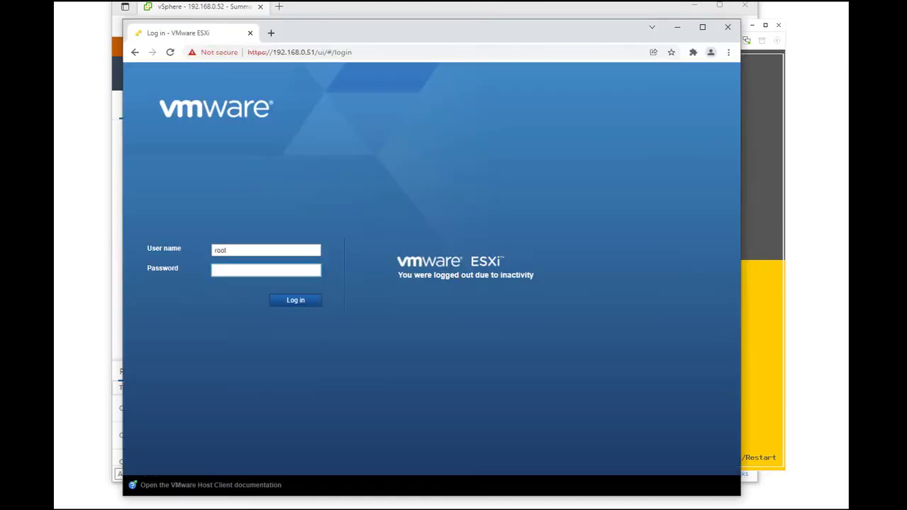
{"action": "type", "text": "••••••••••••"}
{"action": "key", "text": "Return"}
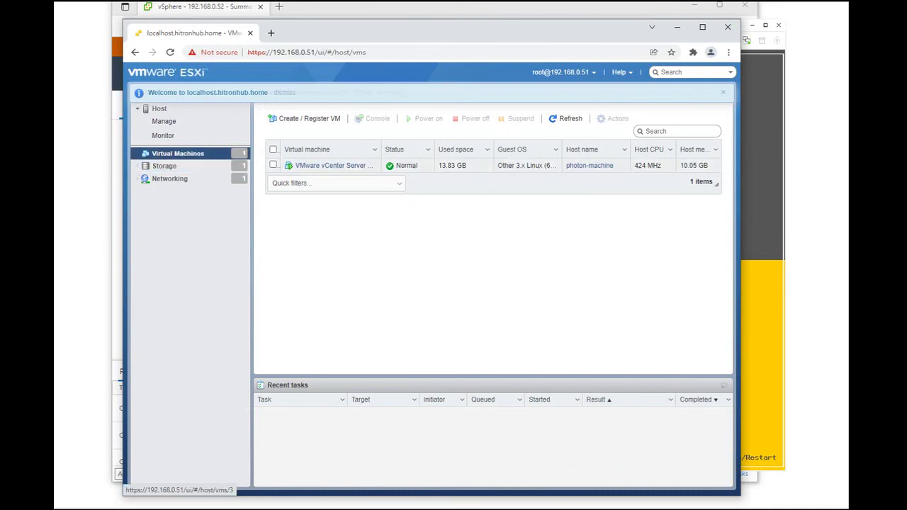
{"action": "left_click", "coordinate": [333, 165]}
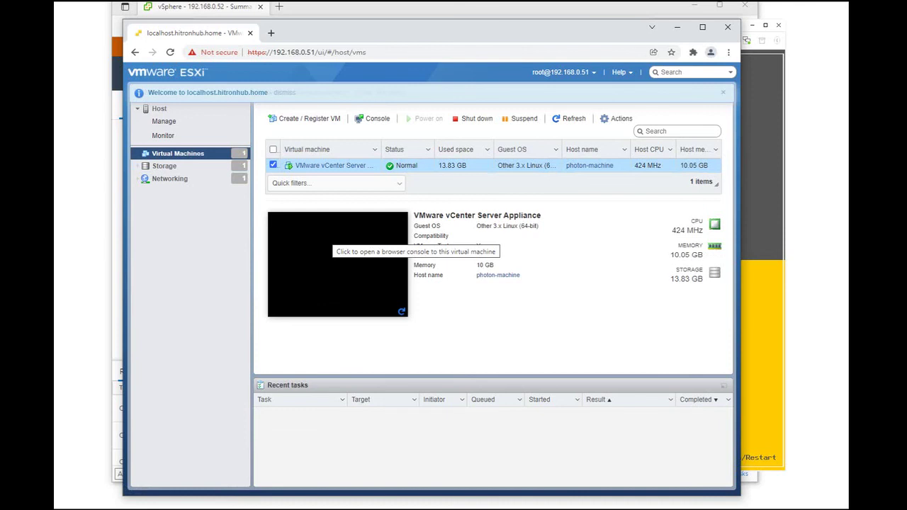
{"action": "left_click", "coordinate": [332, 241]}
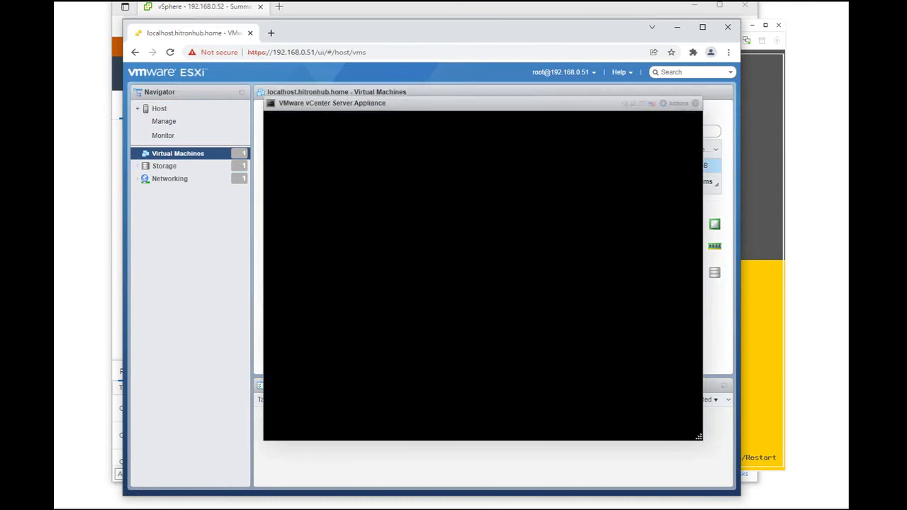